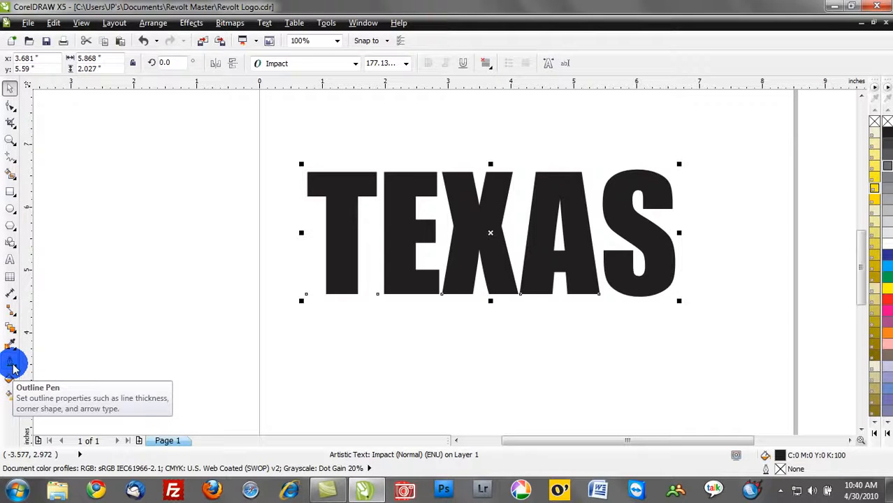
Step: Apply a 4 pt outline to the TEXAS text and color the outline red
click(11, 362)
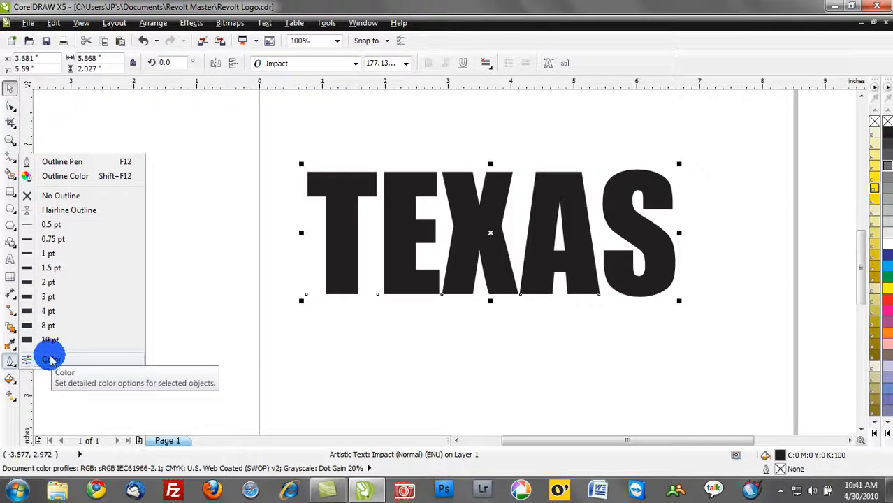
click(31, 313)
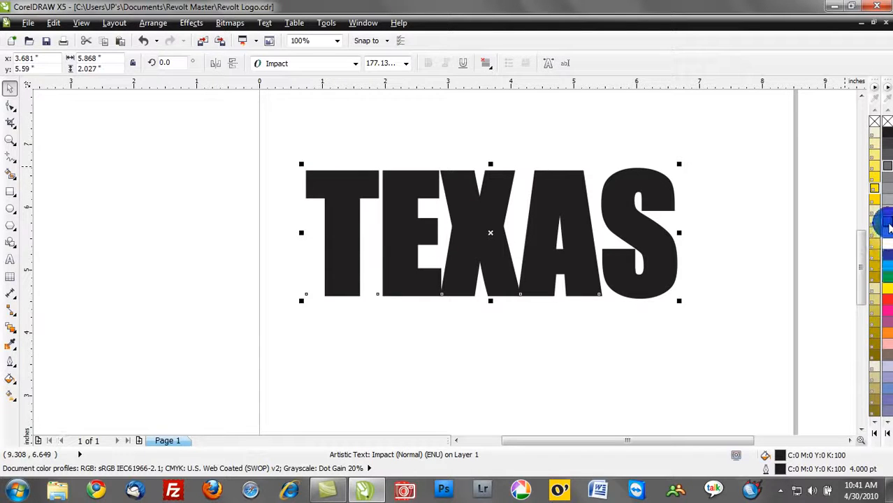
right_click(888, 223)
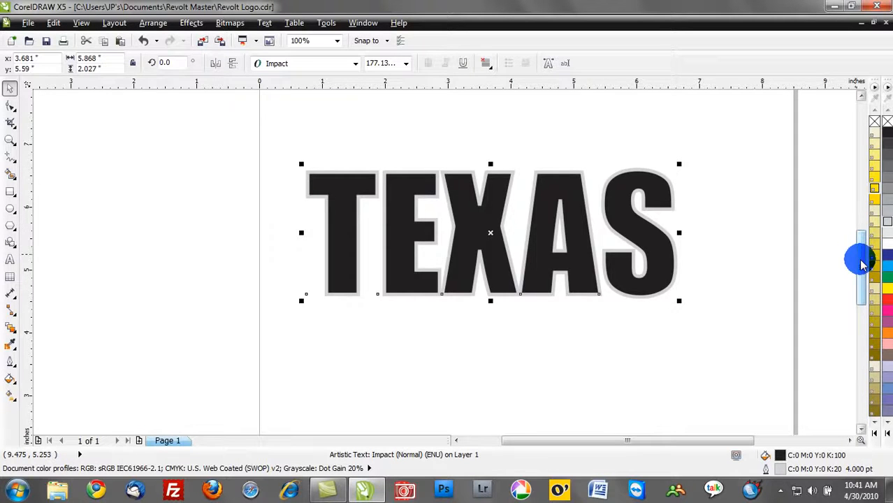
right_click(887, 301)
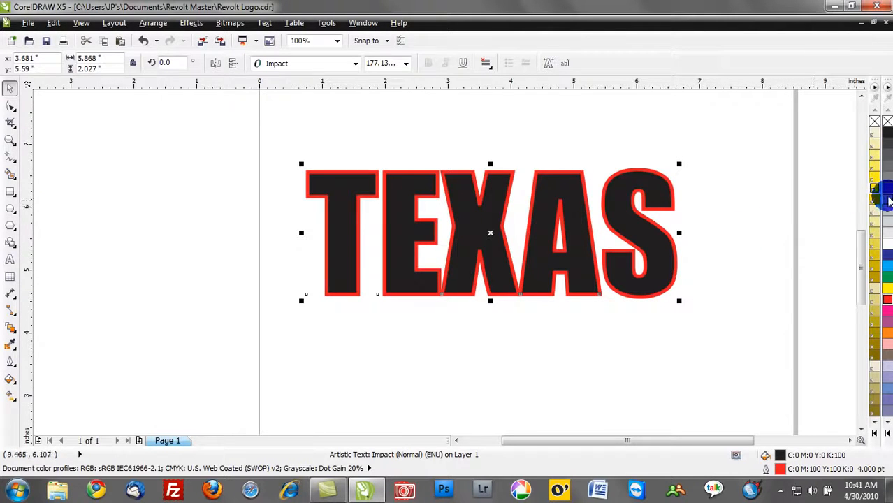
Step: Fill the TEXAS text with 80% black and change its outline color to cyan
click(889, 201)
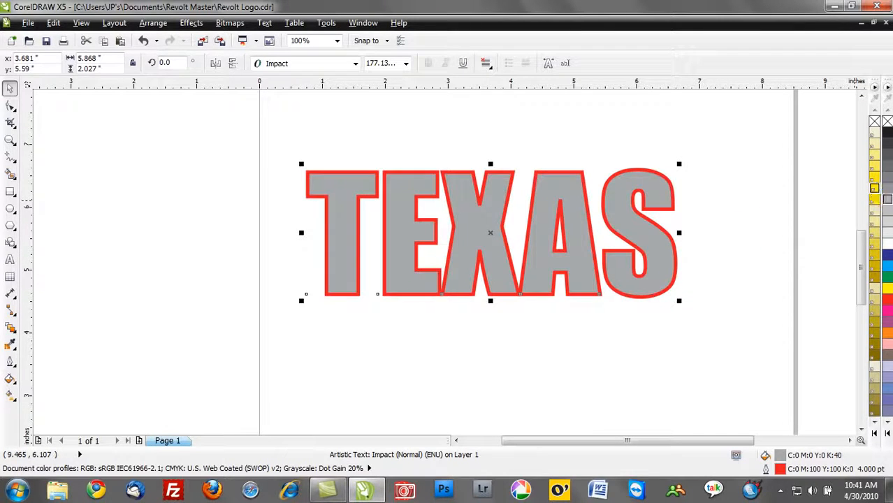
click(887, 180)
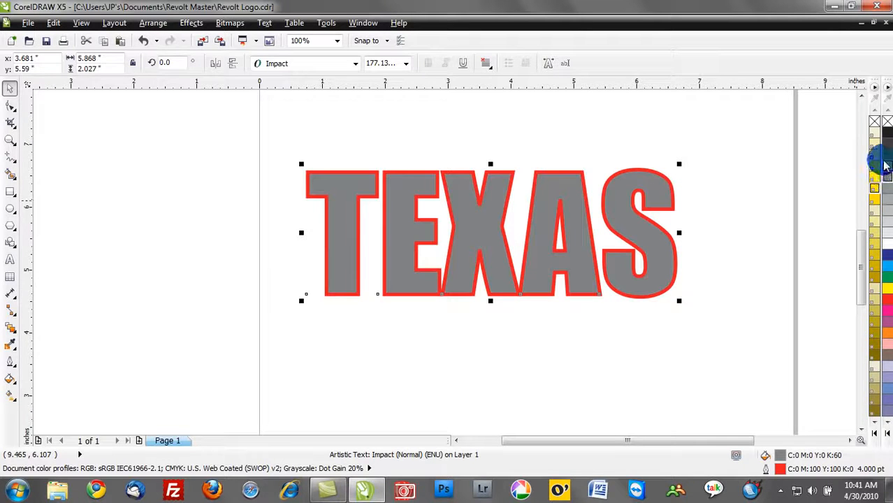
click(888, 160)
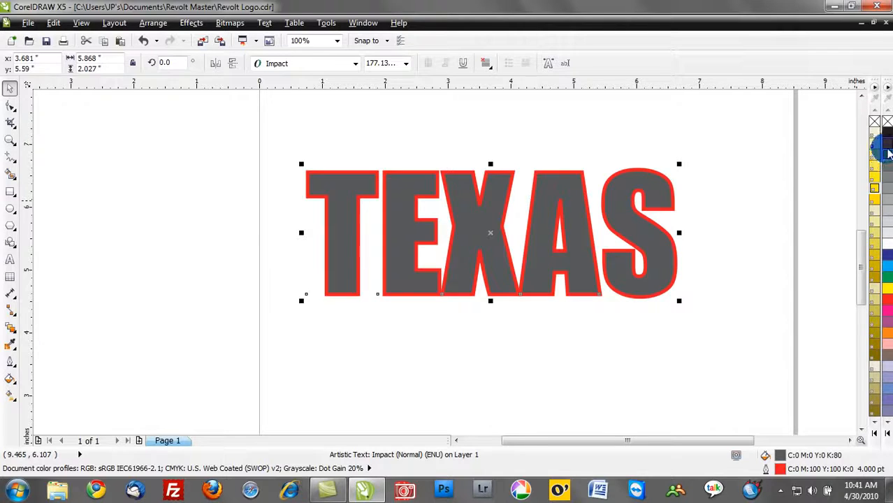
right_click(888, 269)
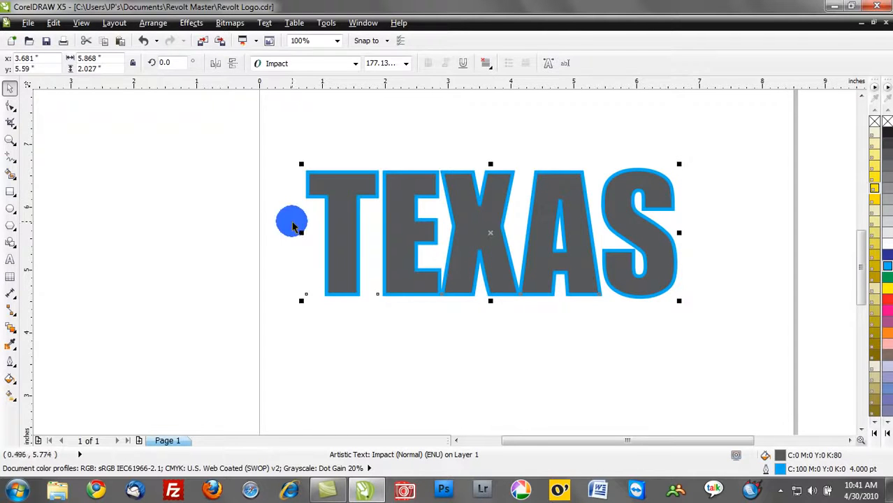
Step: Place a vertical guideline at x 1.09" along the inner edge of the cyan outline on the T's stem
scroll(356, 231, up, 1)
scroll(322, 232, up, 1)
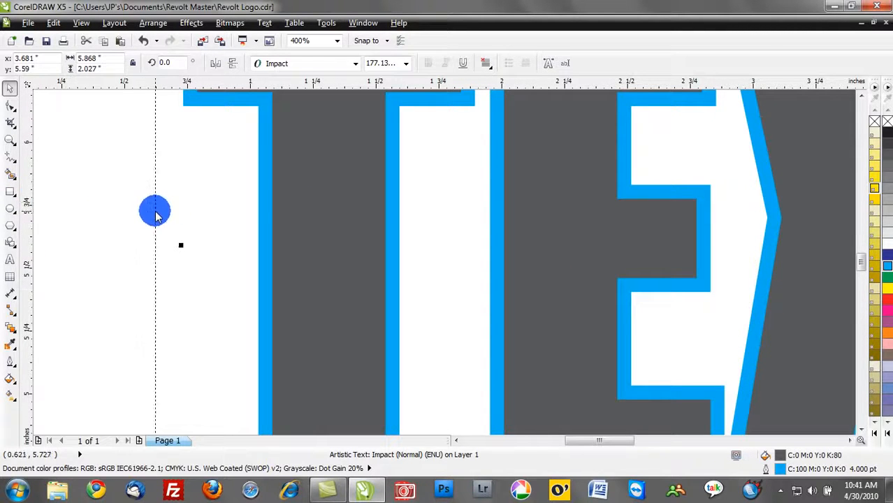
click(272, 227)
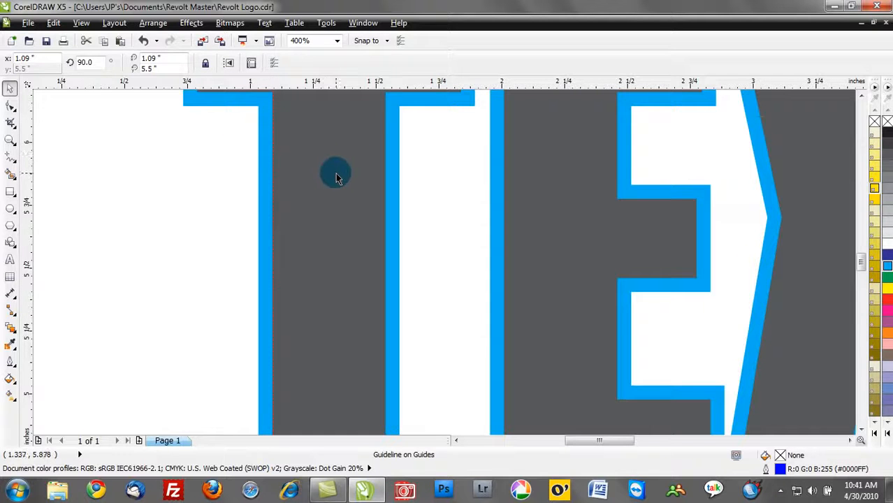
Step: Compare the T's stem edge with the guideline by alternating between Wireframe and Enhanced views, ending in Enhanced
click(81, 23)
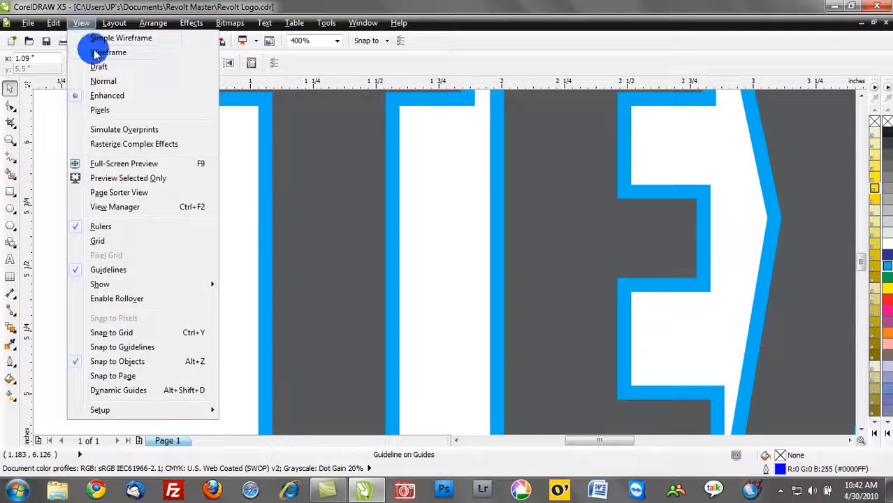
click(96, 53)
scroll(271, 142, up, 1)
scroll(271, 142, up, 1)
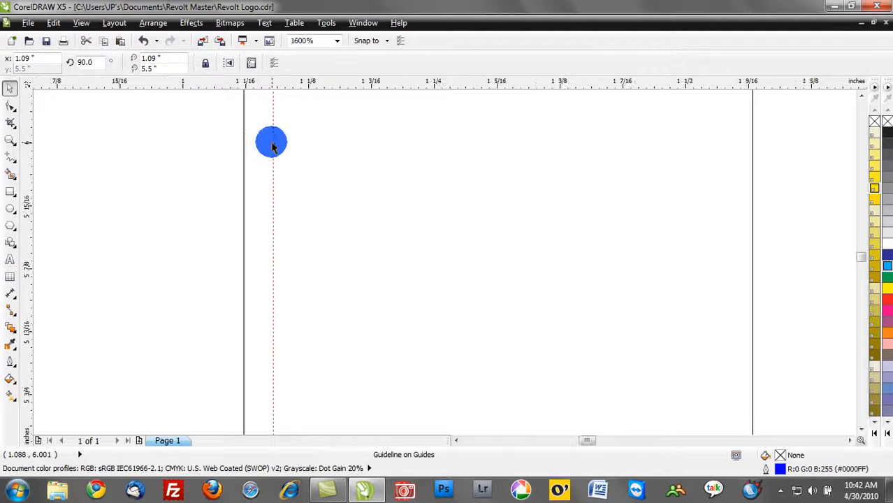
click(81, 24)
click(94, 93)
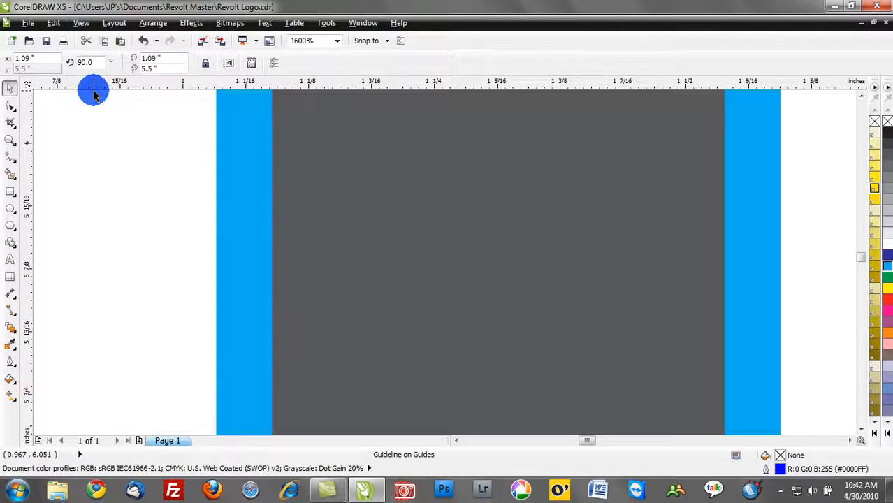
click(83, 23)
click(91, 54)
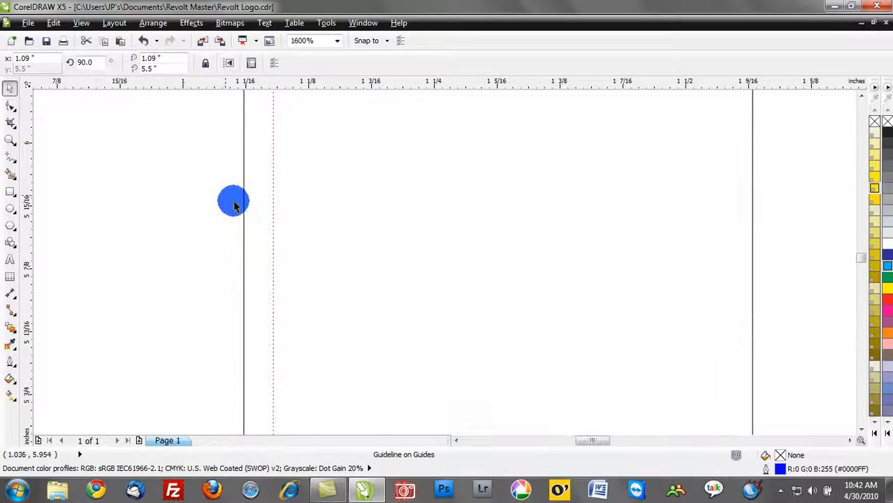
scroll(237, 209, down, 3)
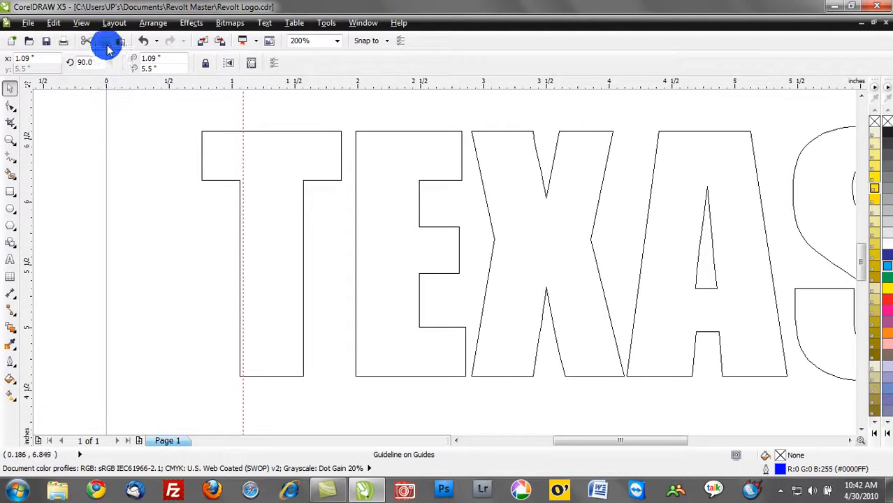
click(83, 25)
click(101, 94)
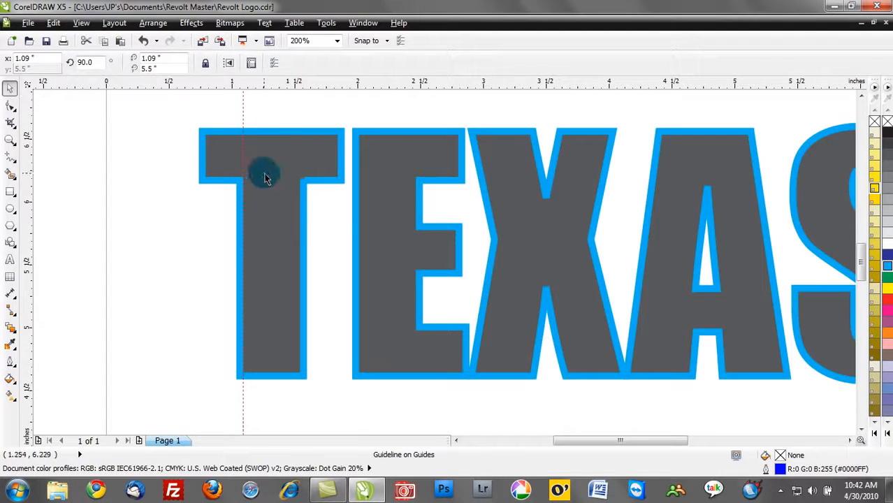
Step: Select the TEXAS text and convert its outline to a separate object
click(285, 136)
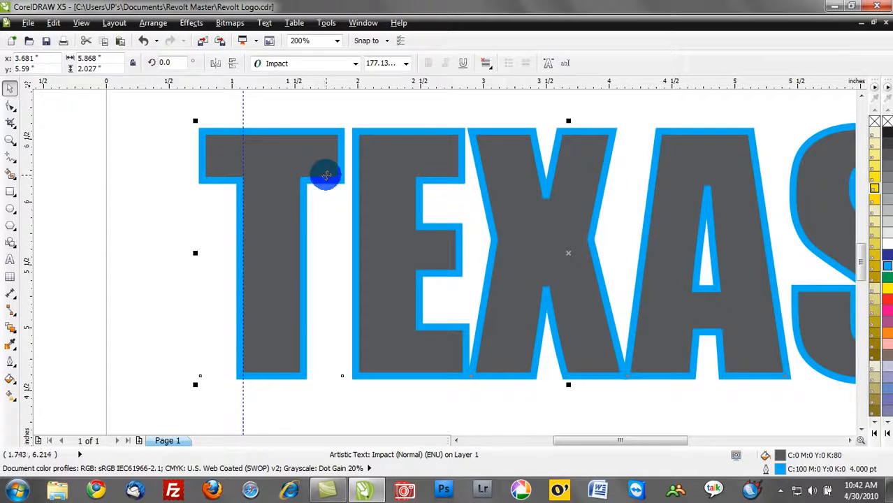
scroll(364, 220, down, 1)
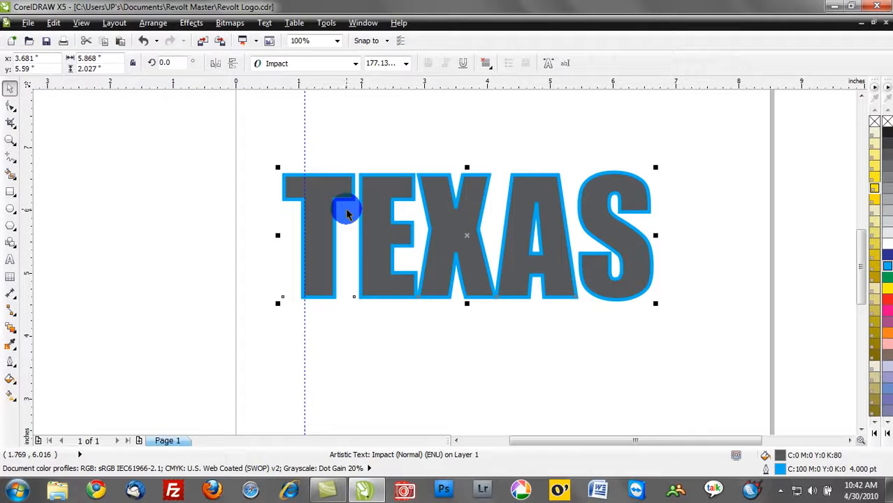
click(152, 24)
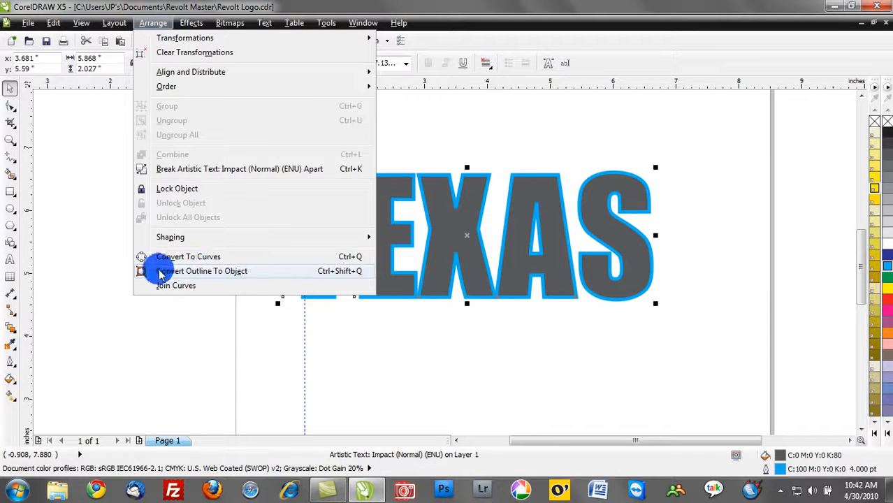
click(239, 276)
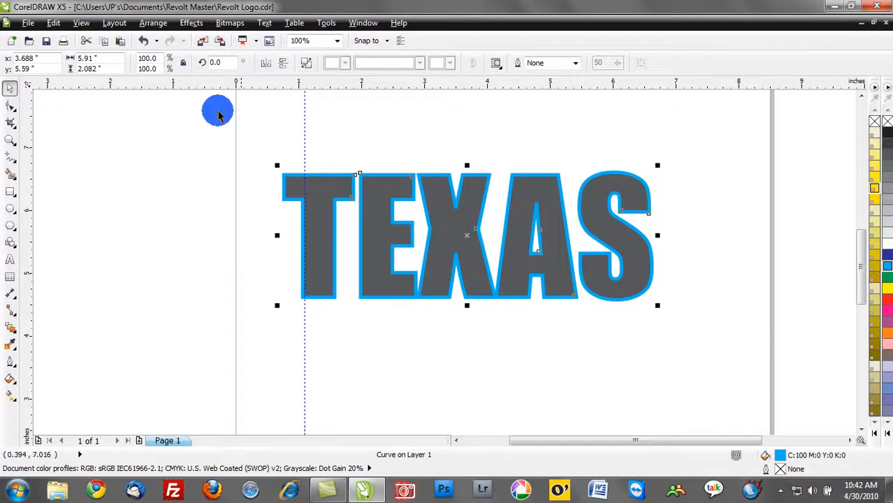
Step: Switch to Wireframe view and place a vertical guideline at x 1.033" along the outer edge of the T's converted outline
click(85, 24)
click(91, 53)
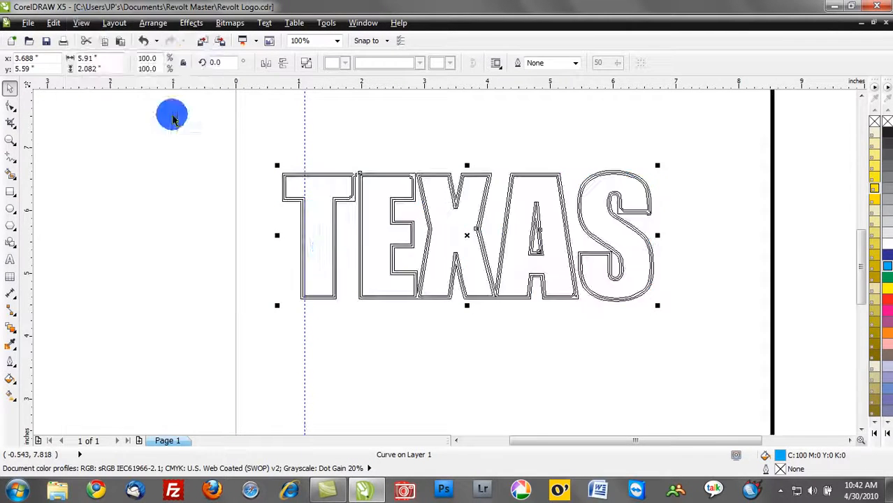
scroll(302, 225, up, 3)
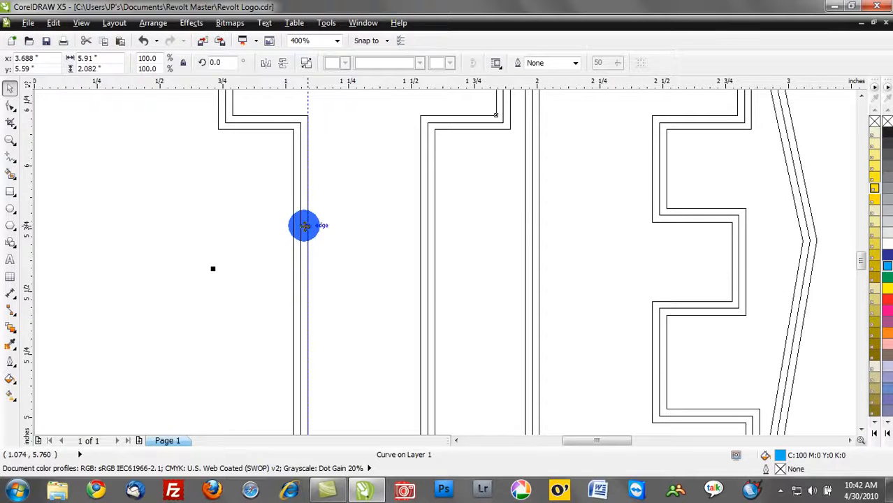
scroll(303, 225, up, 1)
scroll(305, 233, up, 1)
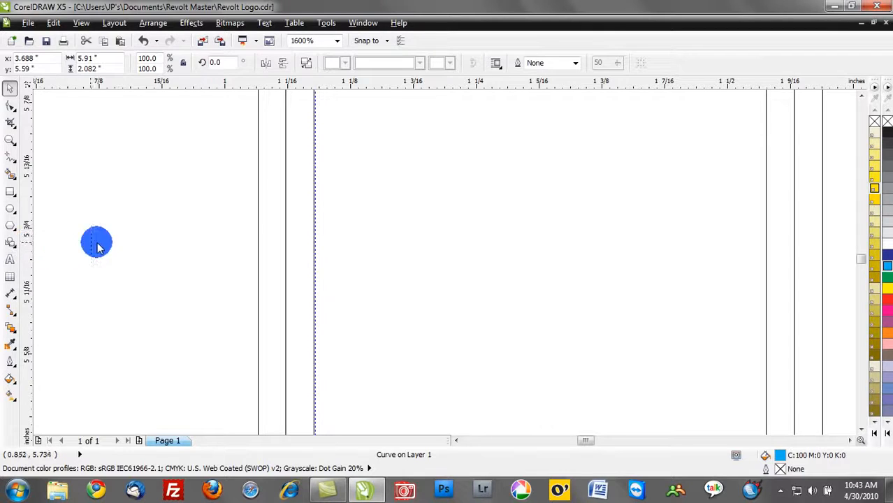
drag(197, 249, 258, 255)
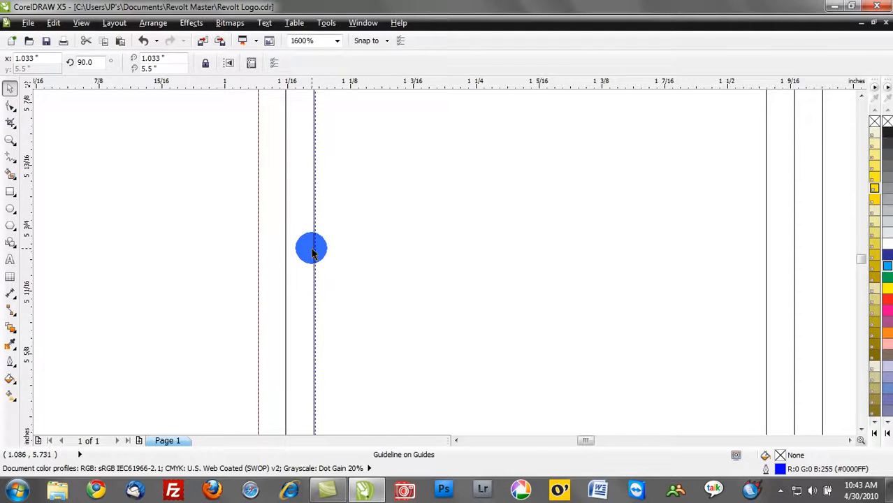
Step: Return to Enhanced view to check the cyan outline against both guidelines
scroll(313, 253, down, 1)
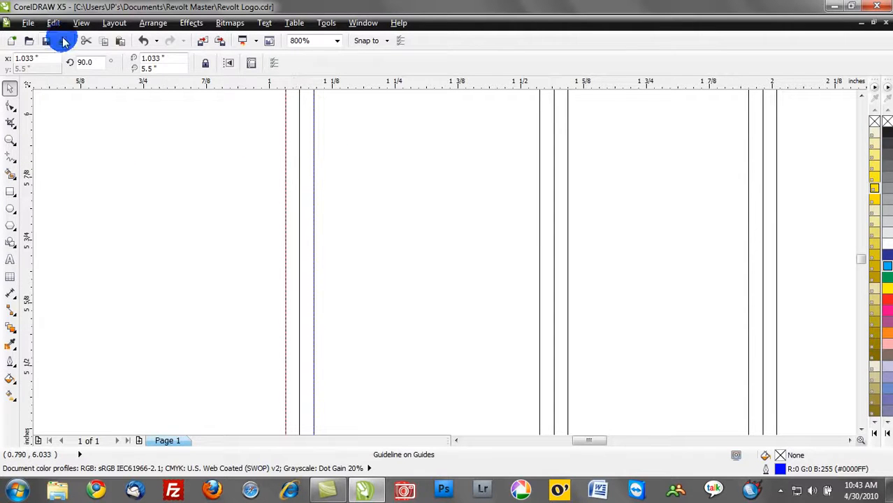
click(83, 23)
click(98, 95)
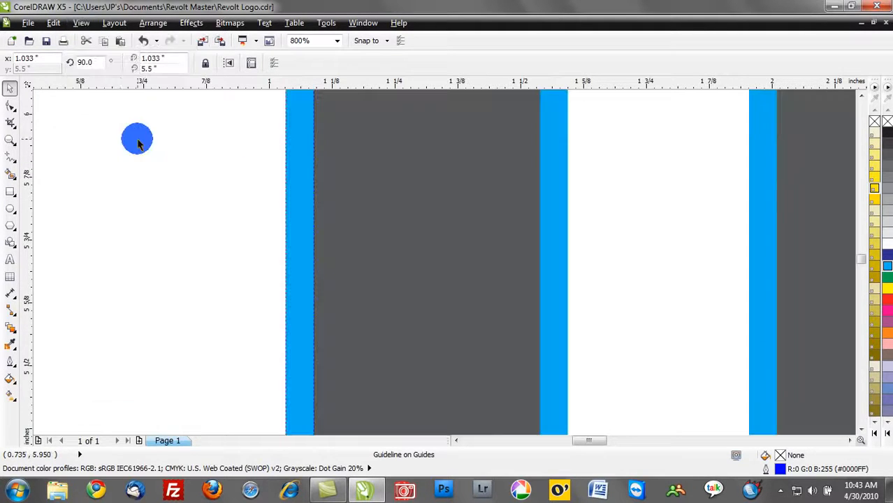
Step: Move the cyan outline object off the gray text to about x 4.54", y 3.09", just below it
scroll(191, 185, down, 2)
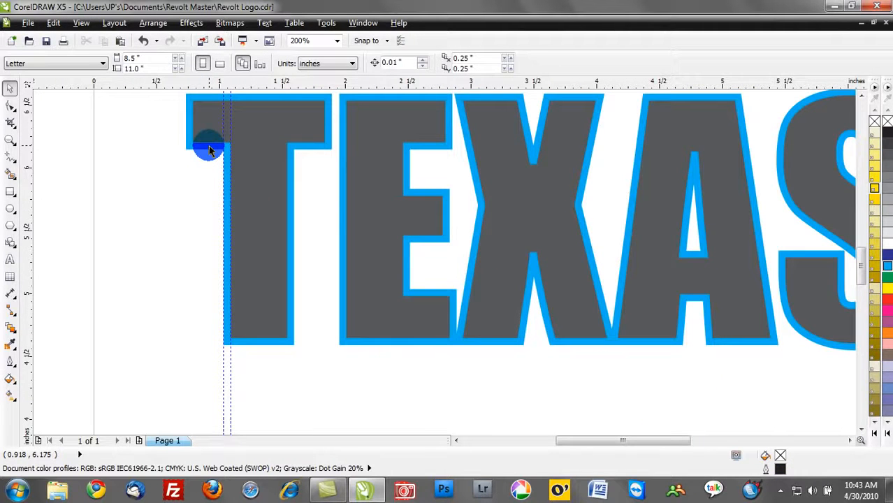
drag(343, 189, 353, 232)
scroll(346, 227, down, 1)
drag(398, 187, 450, 322)
scroll(564, 279, down, 1)
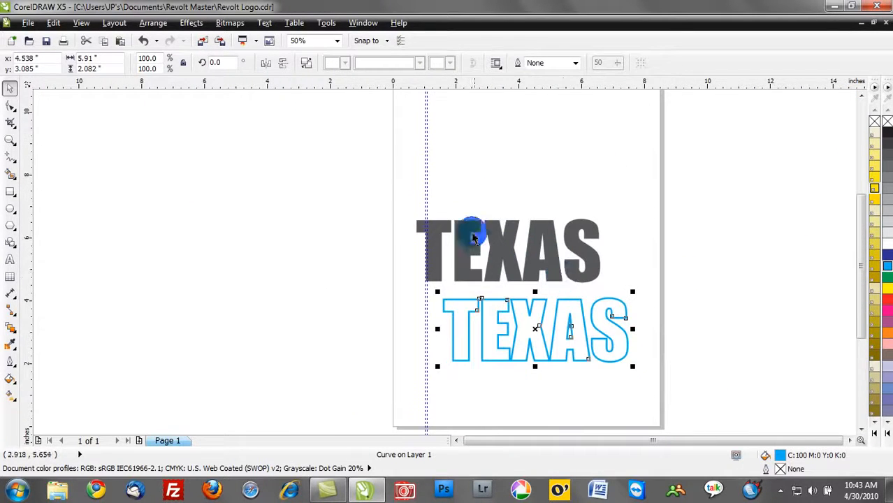
Step: Delete both vertical guidelines and move the gray text and cyan outline slightly higher on the page, one above the other
click(427, 195)
key(Delete)
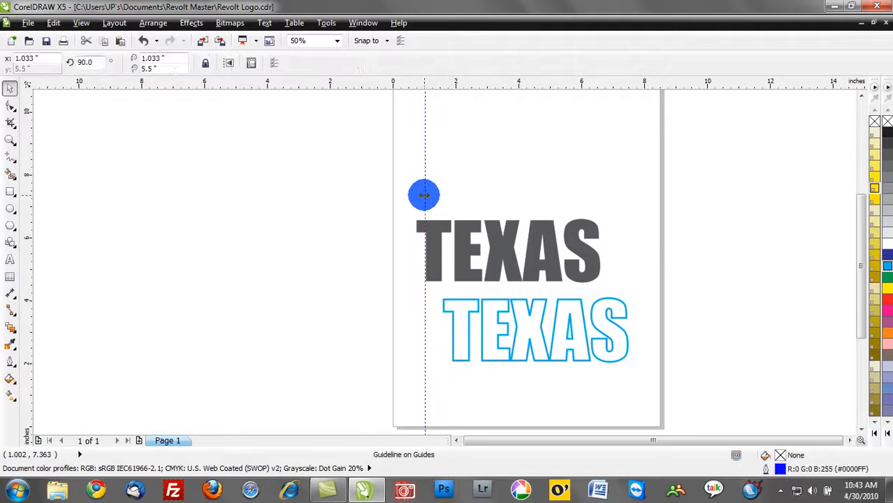
drag(458, 239, 466, 206)
click(507, 299)
drag(506, 299, 492, 272)
click(397, 285)
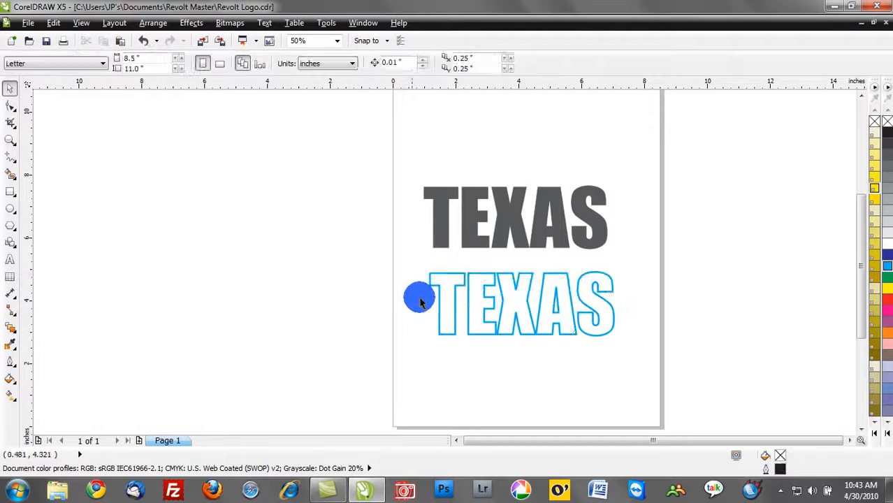
Step: Add a page-sized 8.5 x 11" rectangle behind the lettering and fill it with yellow PANTONE 1-1-5 C
double_click(11, 194)
scroll(285, 232, down, 1)
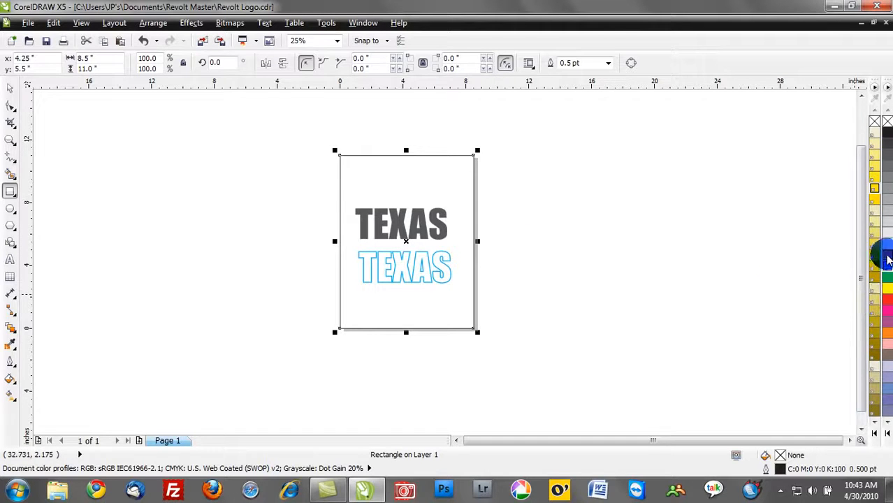
click(887, 232)
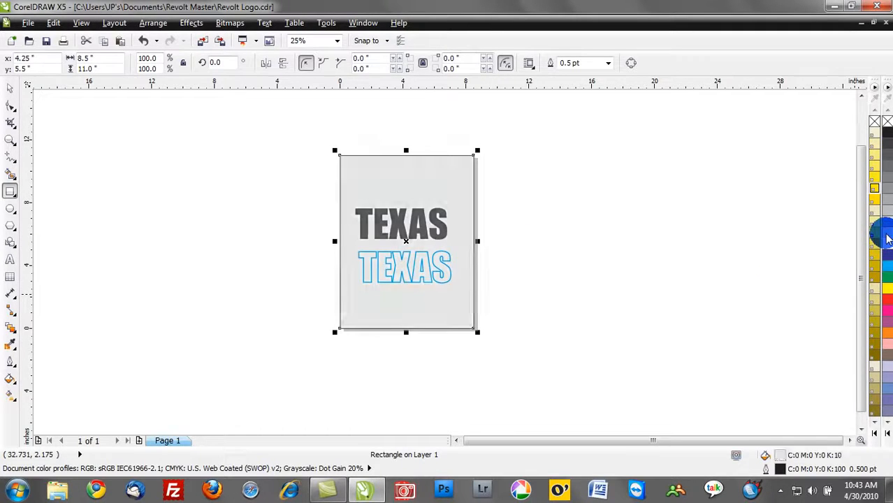
click(873, 173)
scroll(405, 276, up, 2)
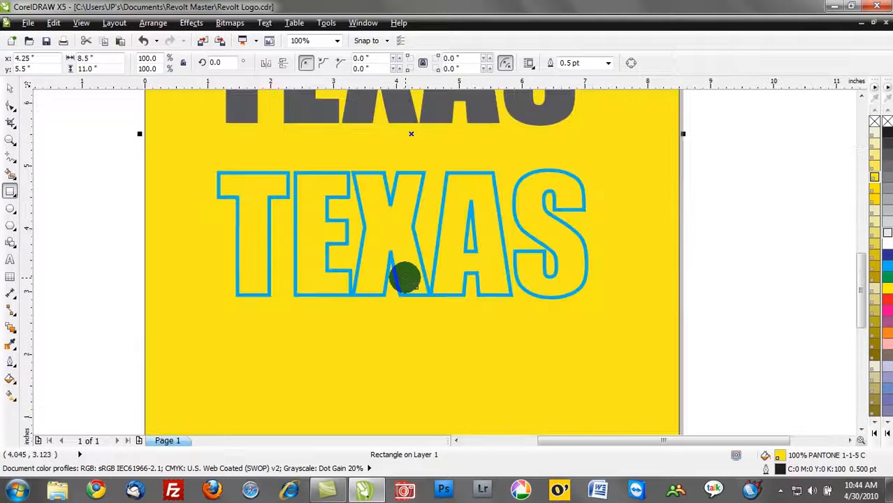
scroll(404, 278, down, 1)
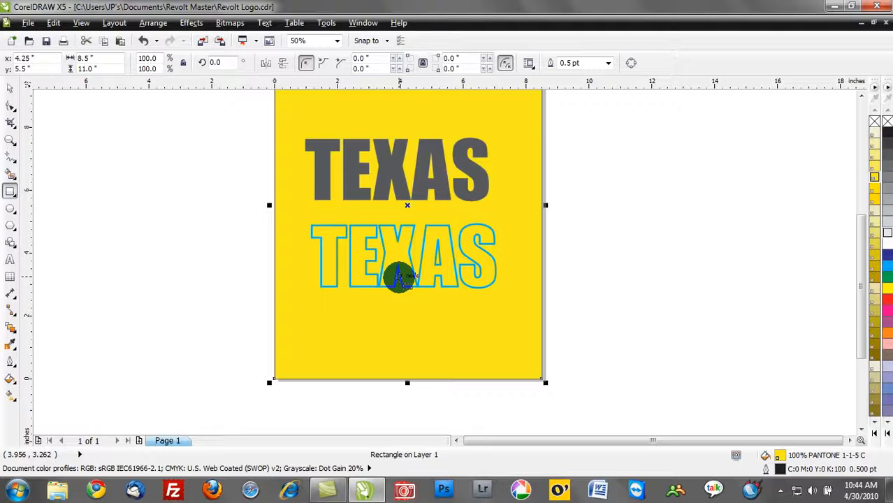
click(11, 88)
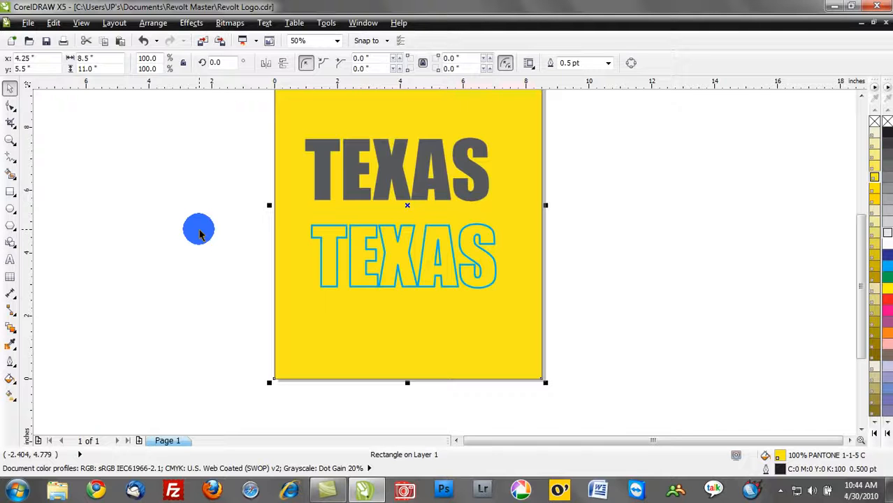
Step: Undo the yellow background, the object moves and the outline separation, back to the gray TEXAS text with its attached cyan outline
key(ctrl+z)
key(ctrl+z)
key(ctrl+z)
key(ctrl+z)
key(ctrl+z)
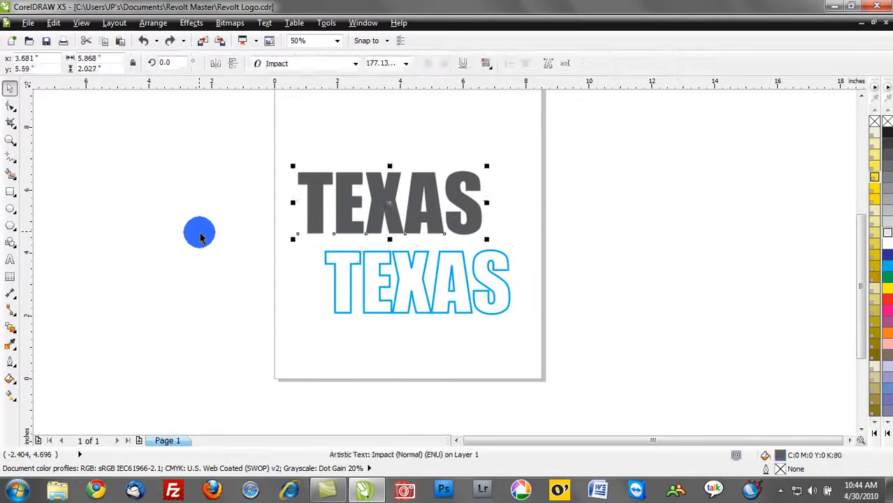
key(ctrl+z)
key(ctrl+z)
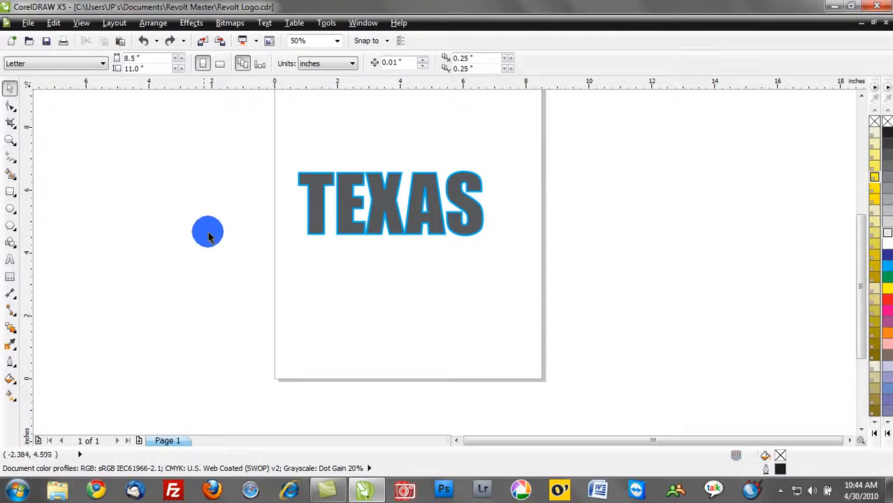
key(ctrl+z)
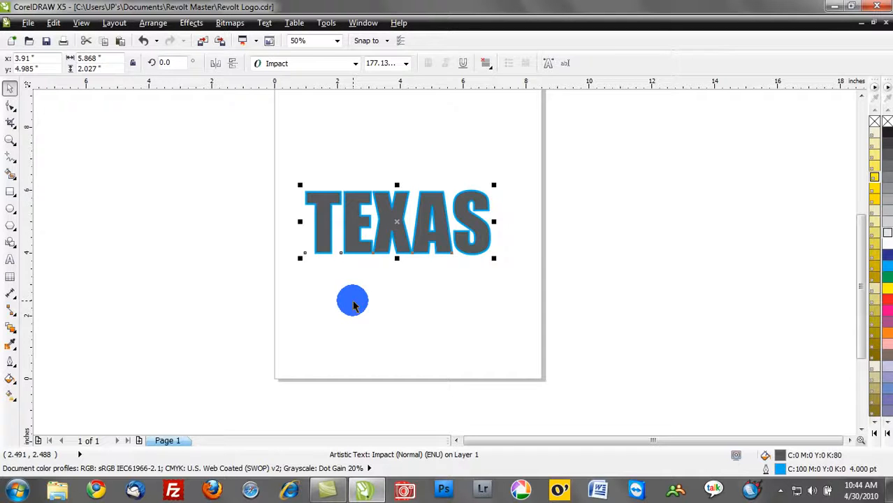
Step: Open the outline properties of the TEXAS text and place its outline behind the fill
key(shift+F2)
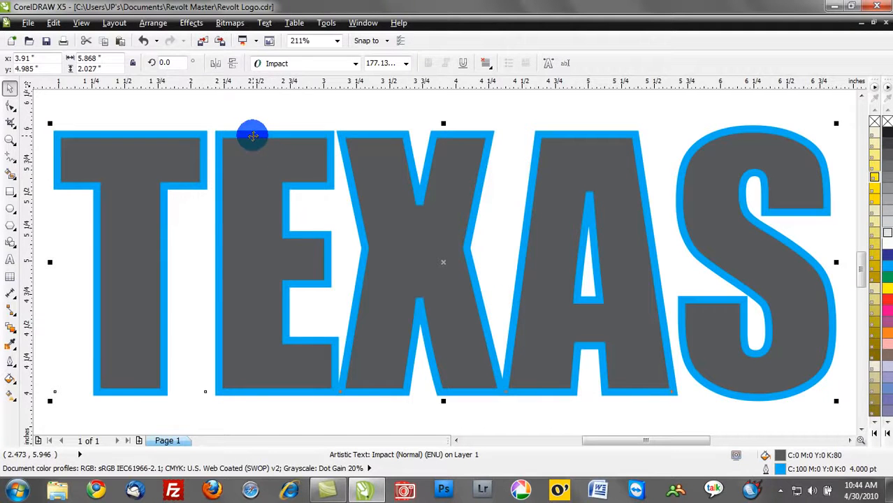
right_click(255, 139)
click(306, 366)
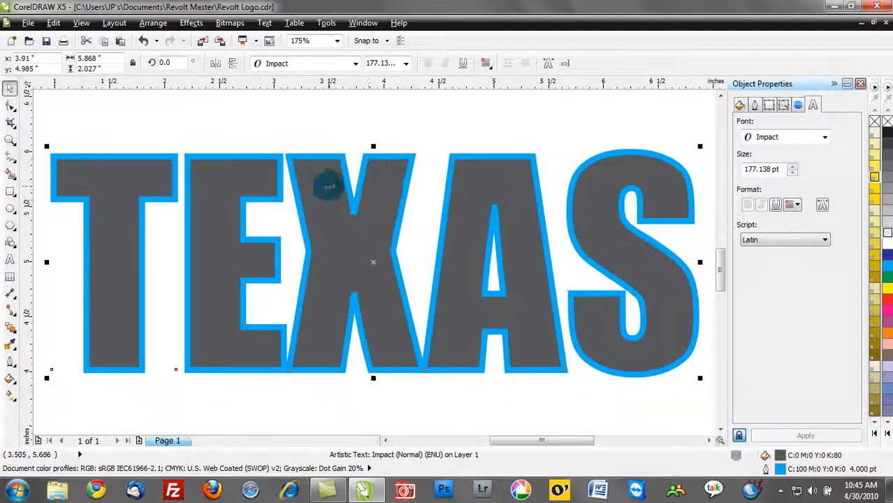
click(756, 106)
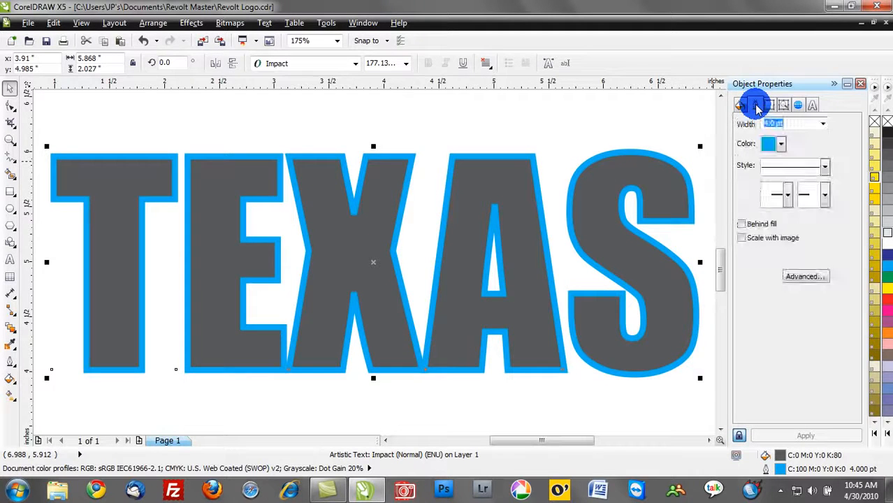
click(742, 224)
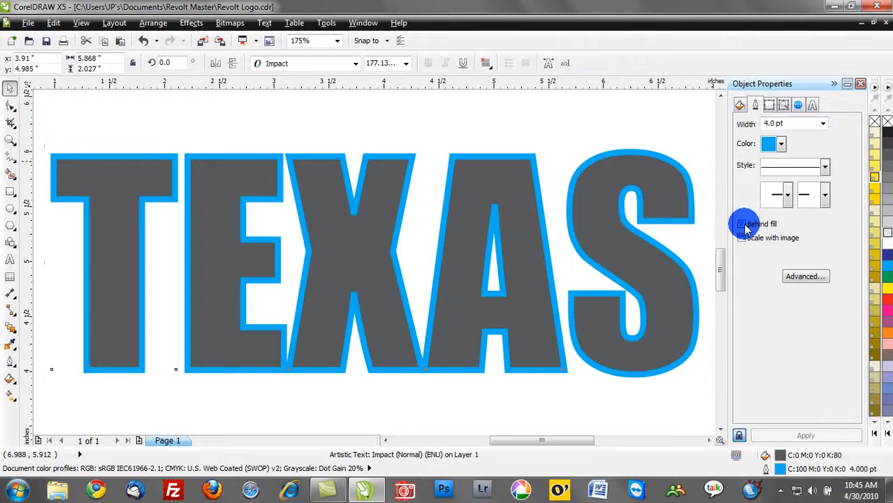
Step: Switch Behind fill off and on to compare the outline, leaving it on, and enable Scale with image
click(742, 224)
click(742, 225)
click(743, 224)
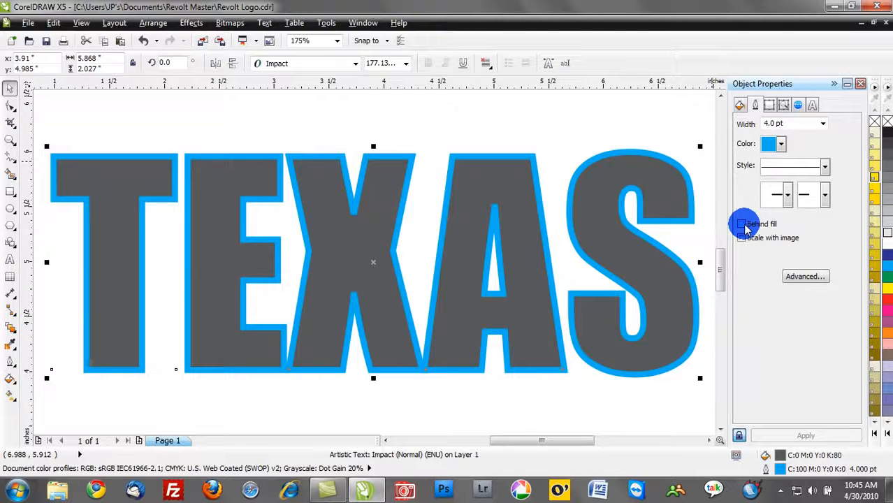
click(743, 224)
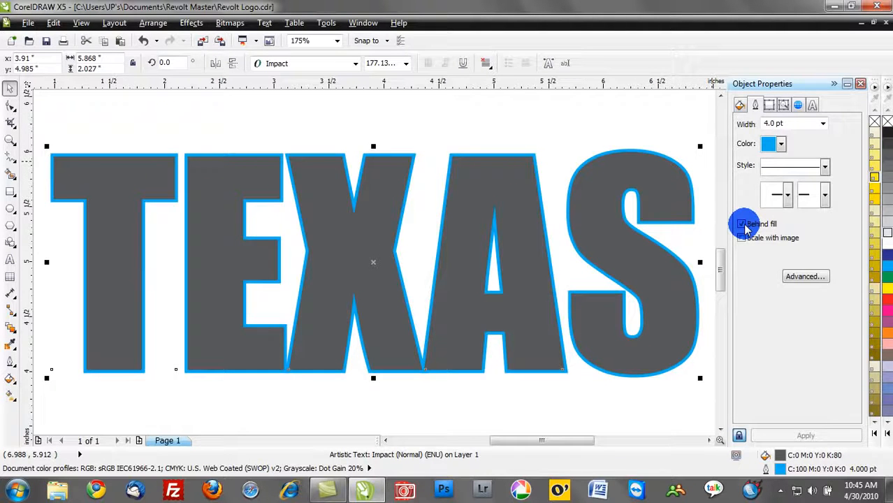
click(742, 224)
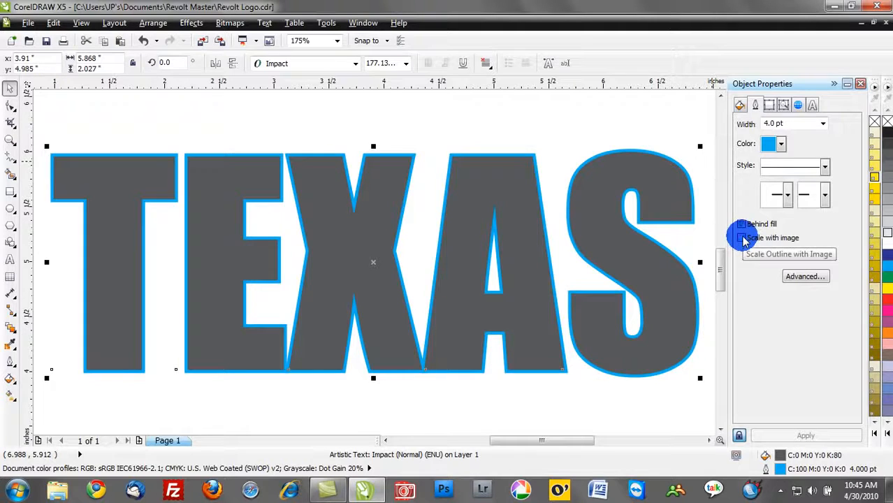
click(742, 238)
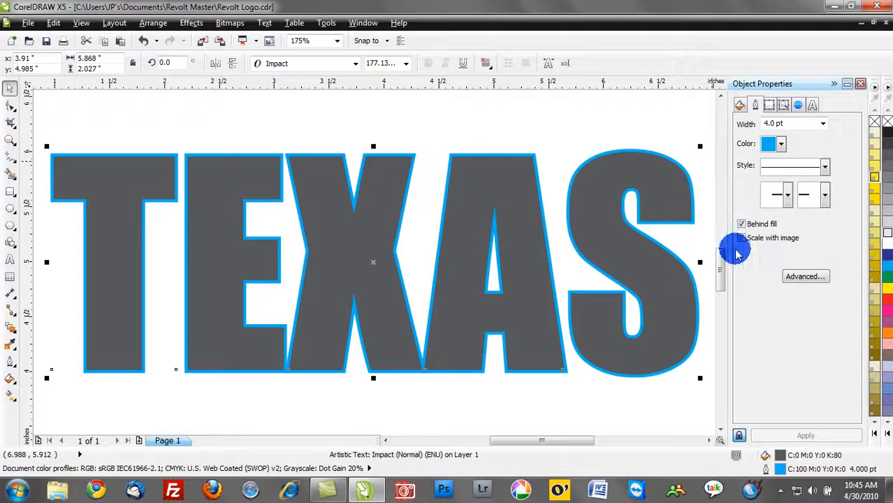
Step: Shrink the TEXAS text to about 0.255 x 0.088" to check how its outline scales, and undo the resize
click(561, 265)
scroll(560, 267, down, 3)
click(572, 278)
drag(591, 295, 481, 244)
click(456, 255)
scroll(453, 247, up, 3)
scroll(453, 246, up, 1)
click(520, 149)
key(ctrl+z)
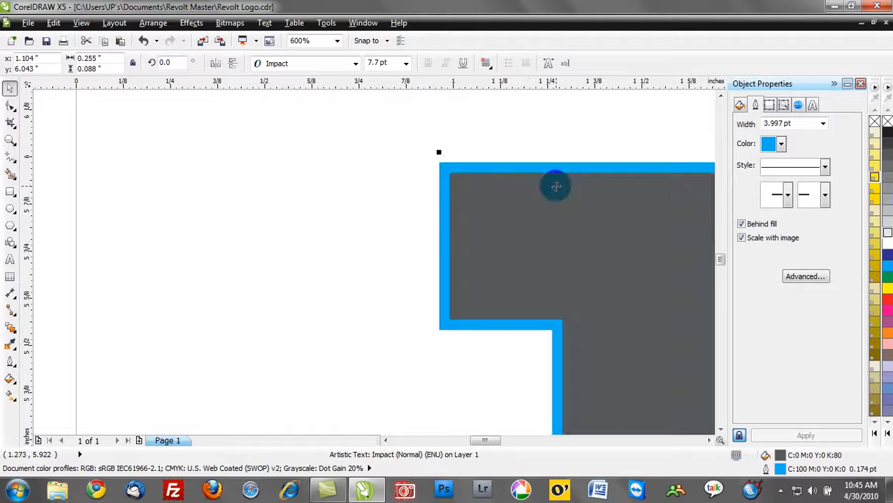
Step: Enlarge the TEXAS text proportionally to about 7.04 x 2.43", extending it past the page's left edge
scroll(554, 199, down, 2)
click(523, 178)
click(550, 197)
drag(526, 182, 415, 136)
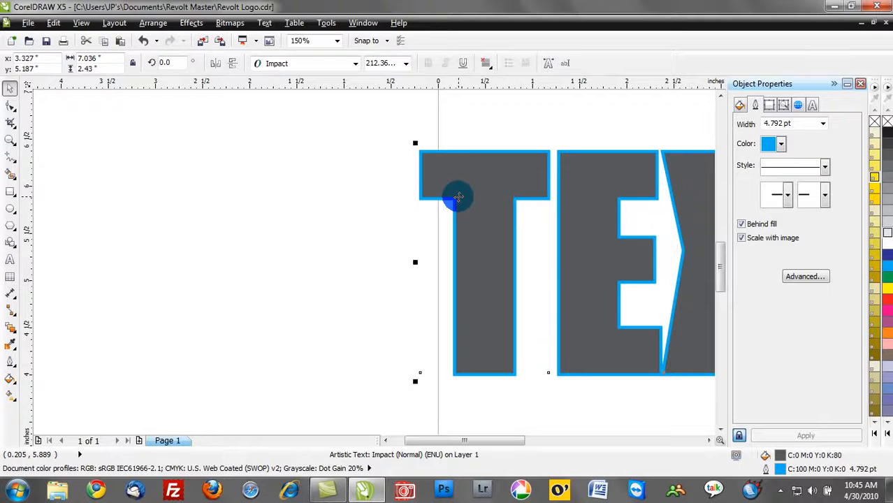
Step: Change the TEXAS text's outline color to red C:0 M:100 Y:100 K:0 and its width to 8.0 pt
click(775, 147)
click(795, 155)
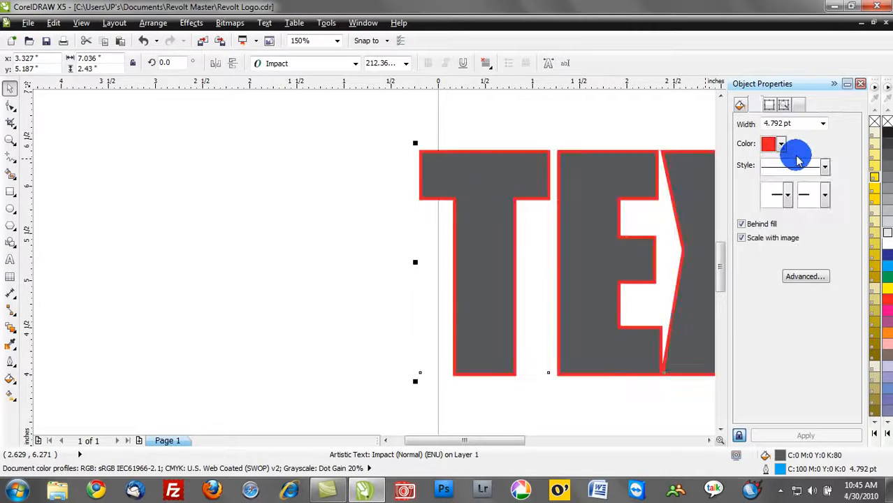
click(822, 124)
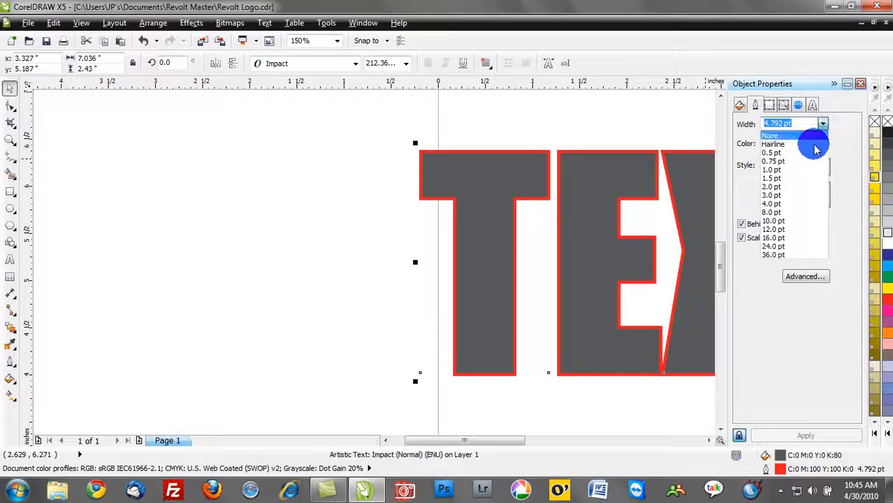
click(776, 212)
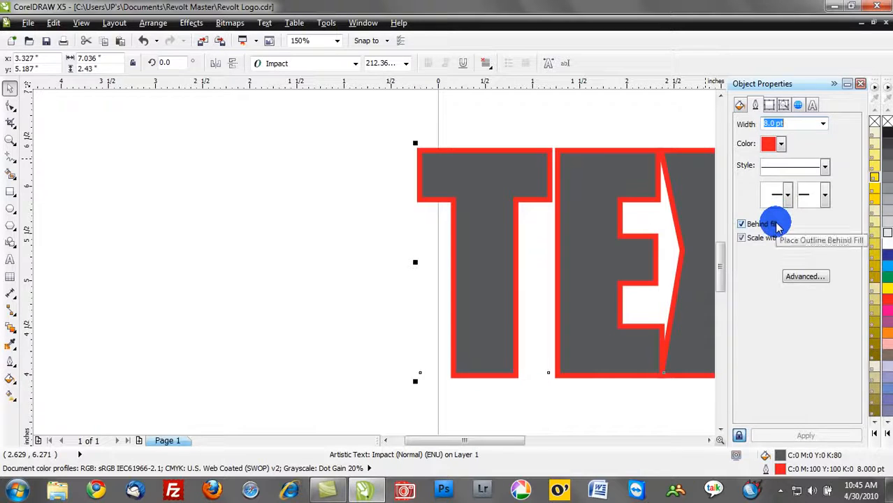
Step: Turn Behind fill off and back on to compare the red outline, and deselect the text to view the whole word
click(776, 225)
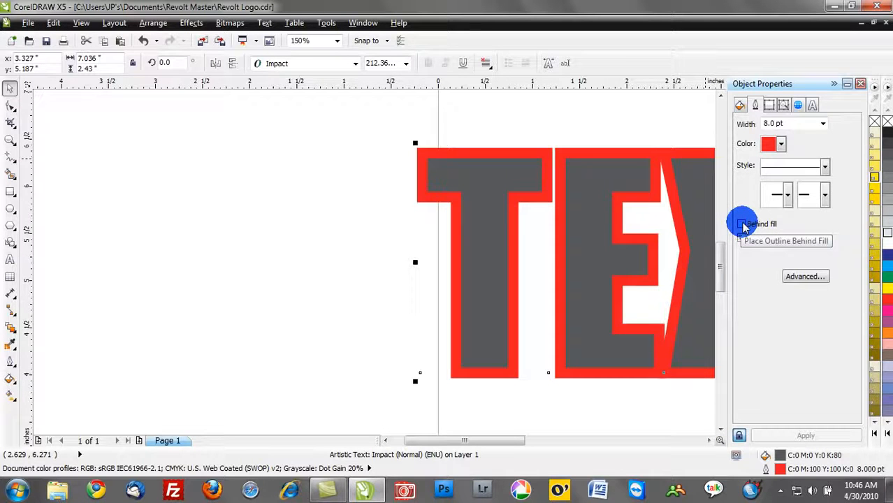
click(741, 224)
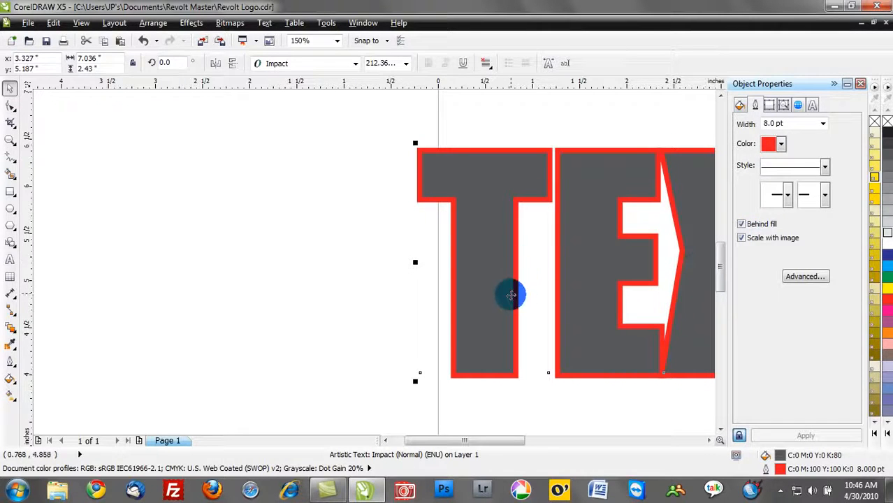
click(302, 294)
key(F4)
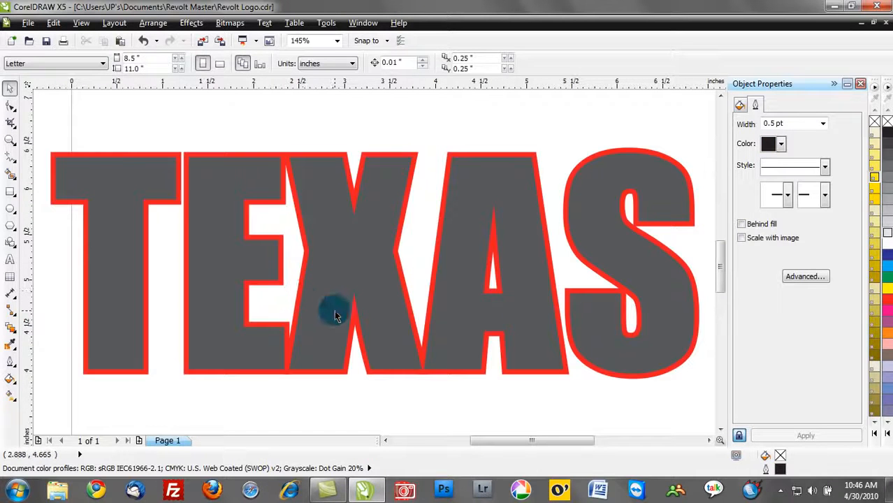